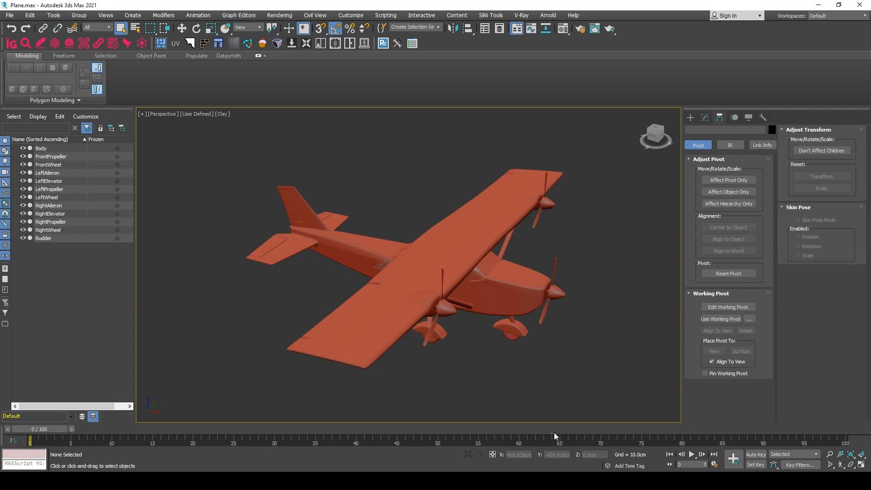
# Examine the airplane's separate objects: body, propellers, wheels, ailerons, elevators and rudder.
pyautogui.scroll(-3, 522, 380)
pyautogui.moveTo(481, 370)
pyautogui.mouseDown()
pyautogui.moveTo(248, 419)
pyautogui.moveTo(158, 417)
pyautogui.mouseUp()
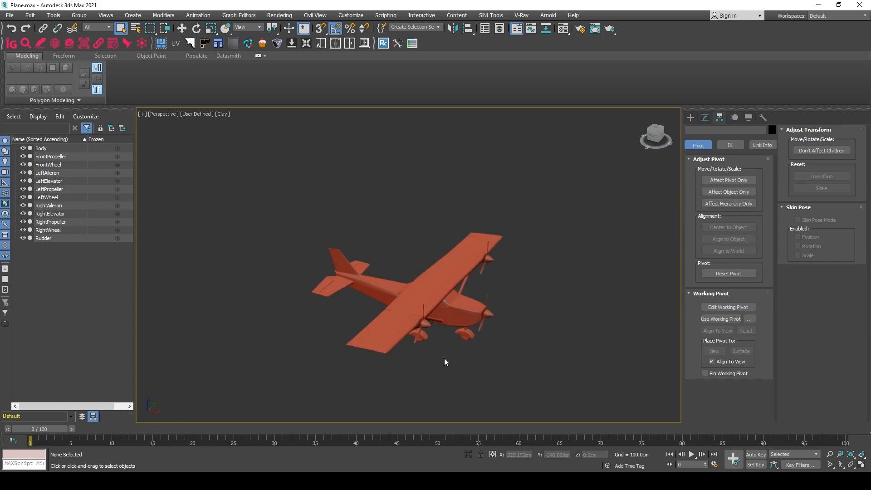
pyautogui.scroll(3, 436, 363)
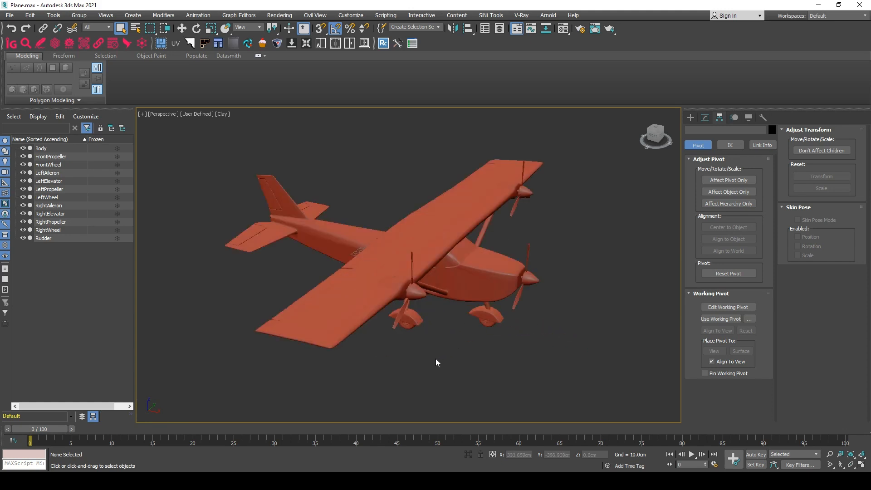
pyautogui.click(456, 292)
pyautogui.click(581, 223)
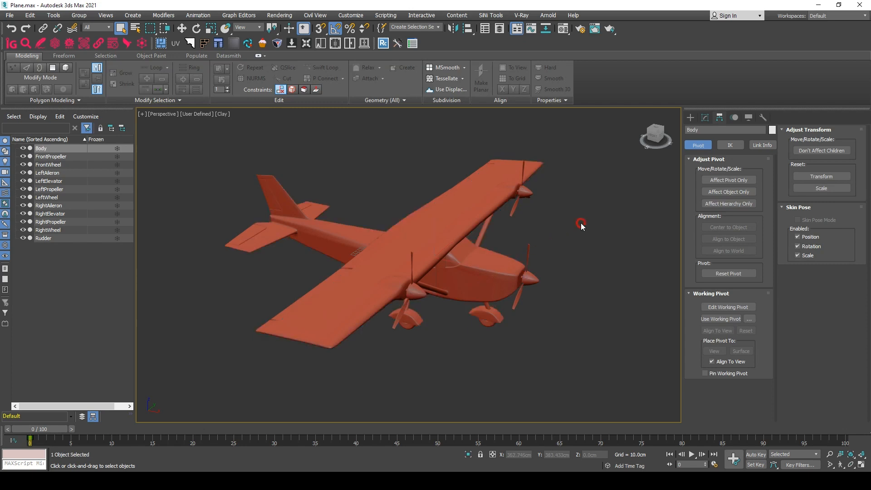
pyautogui.click(532, 274)
pyautogui.click(523, 192)
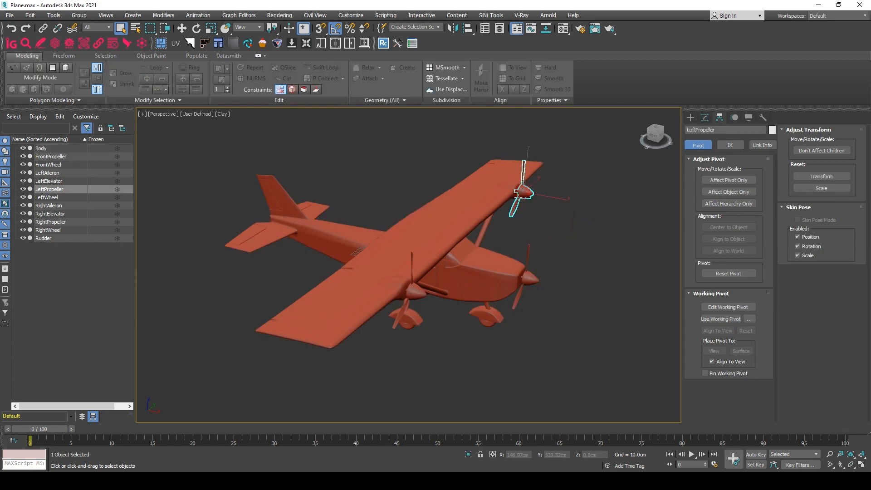
pyautogui.click(430, 314)
pyautogui.click(489, 325)
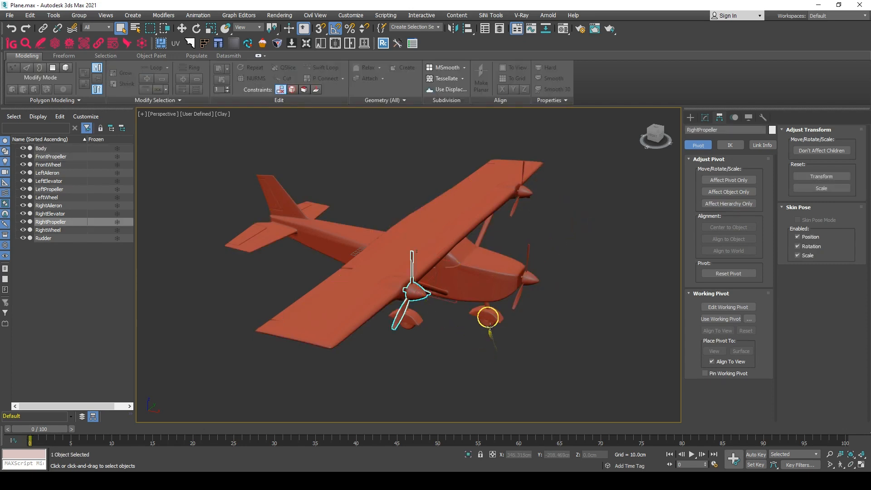
pyautogui.click(409, 319)
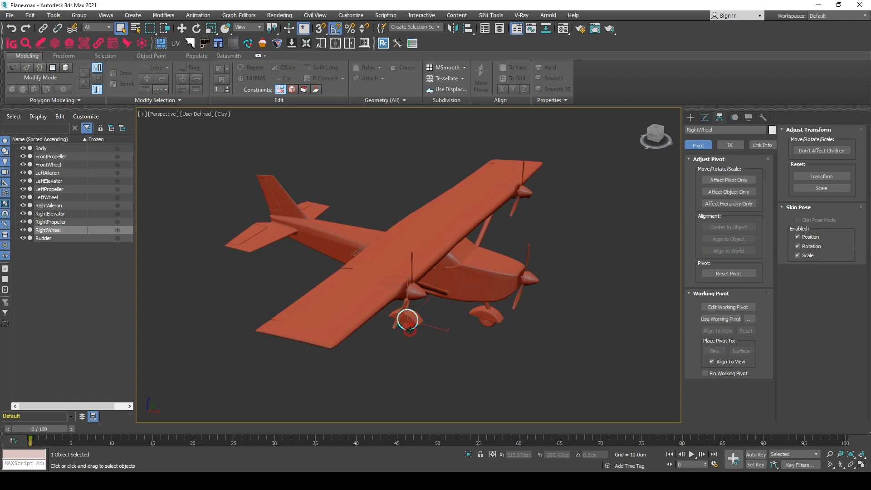
pyautogui.click(321, 294)
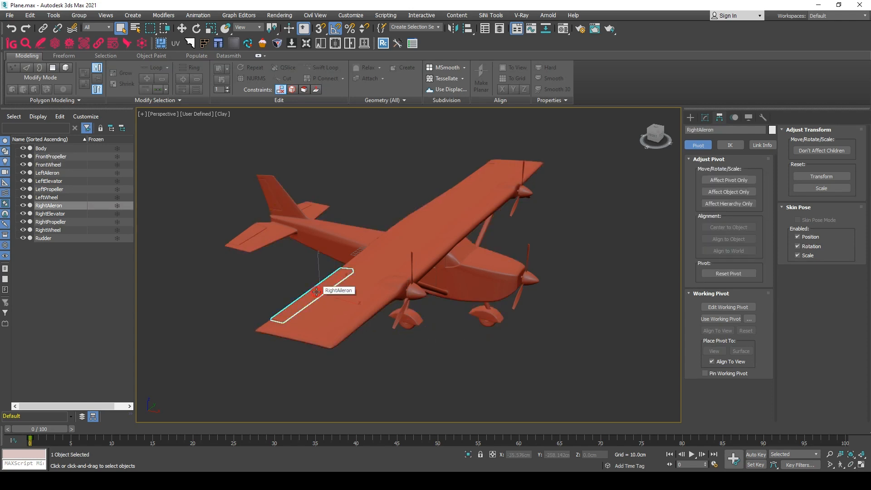
pyautogui.click(476, 174)
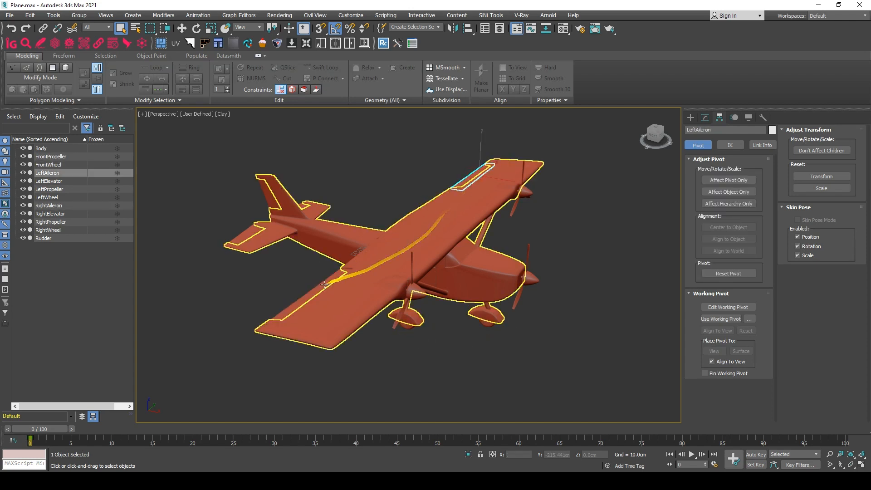
pyautogui.click(251, 232)
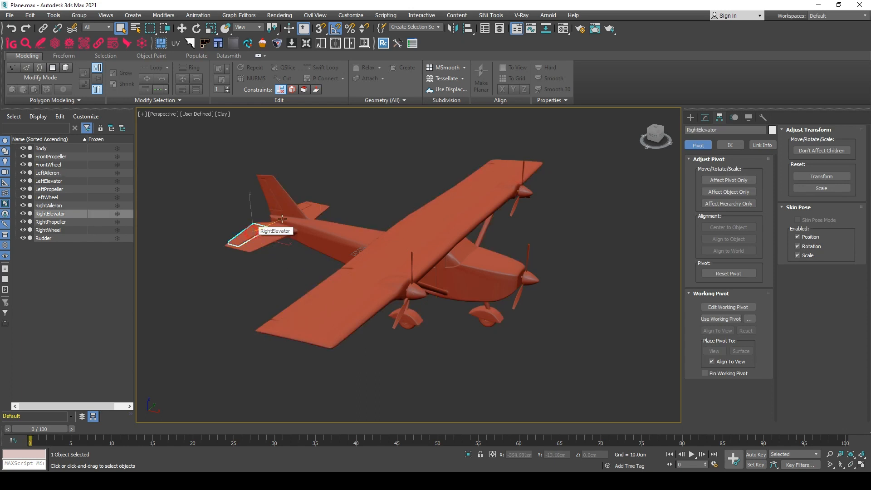
pyautogui.click(287, 210)
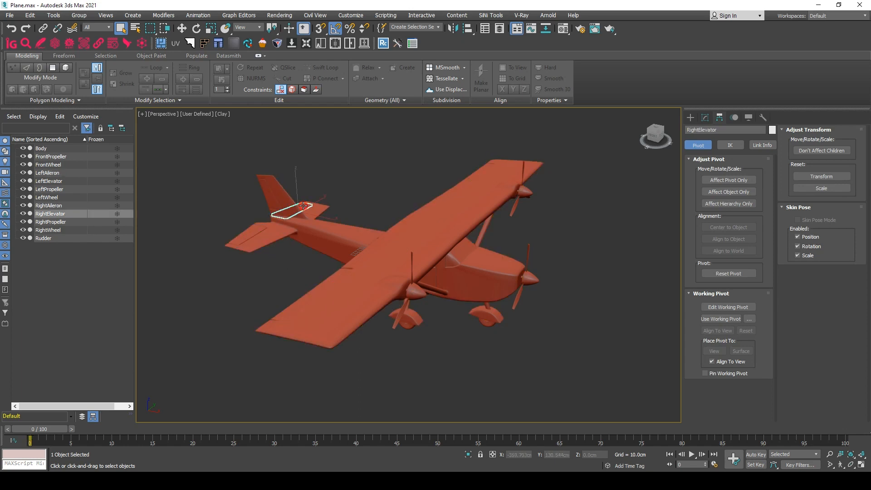
pyautogui.click(273, 199)
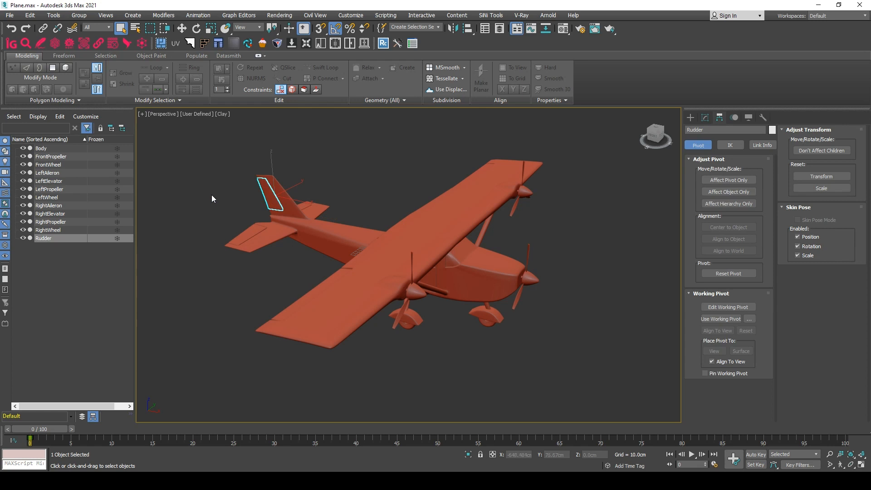
pyautogui.click(210, 193)
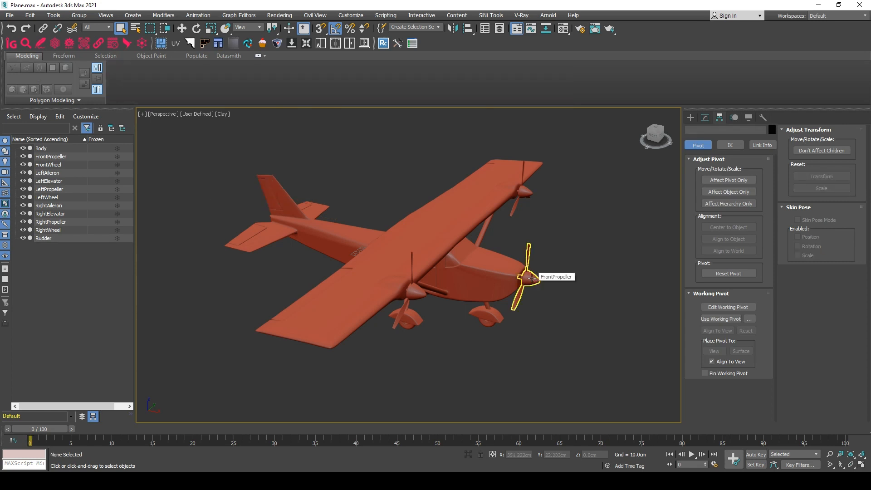
# Delete the left and right wing propellers, keeping the front propeller.
pyautogui.click(525, 196)
pyautogui.press('Delete')
pyautogui.click(417, 291)
pyautogui.press('Delete')
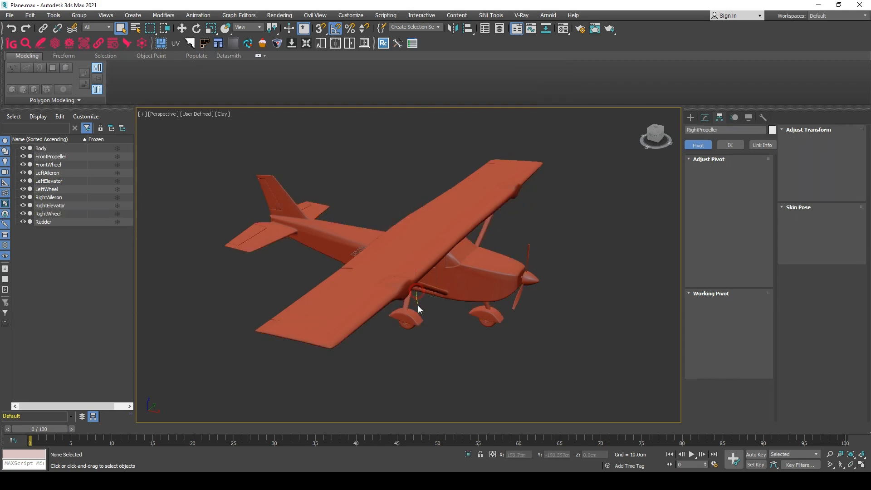
# Delete the right and left main wheels from under the body.
pyautogui.click(406, 318)
pyautogui.keyDown('alt'); pyautogui.moveTo(469, 297); pyautogui.dragTo(453, 313, button='middle'); pyautogui.keyUp('alt')
pyautogui.scroll(6, 451, 305)
pyautogui.press('Delete')
pyautogui.click(440, 303)
pyautogui.press('Delete')
# Delete the left aileron from the wing and the left elevator from the tail.
pyautogui.scroll(-8, 441, 302)
pyautogui.scroll(5, 448, 233)
pyautogui.scroll(-3, 443, 218)
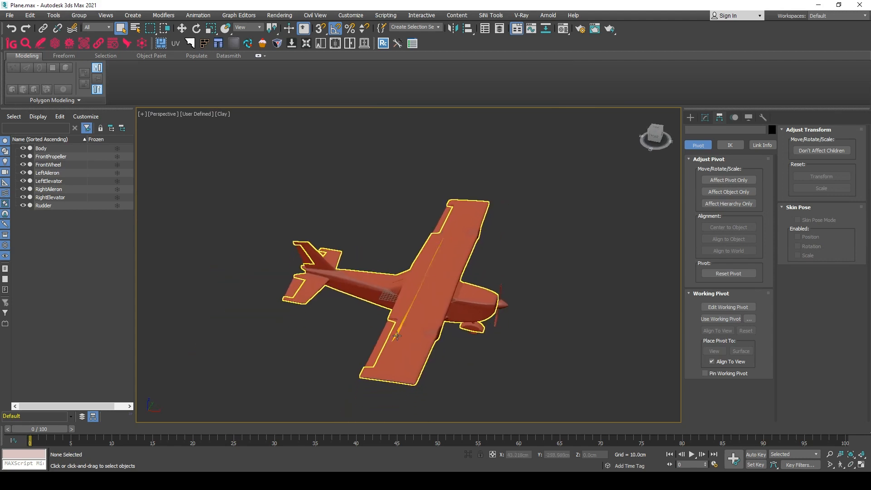
pyautogui.click(442, 223)
pyautogui.press('Delete')
pyautogui.scroll(6, 326, 256)
pyautogui.click(325, 253)
pyautogui.press('Delete')
# Select the rudder and the body in turn to look over the remaining parts.
pyautogui.click(260, 260)
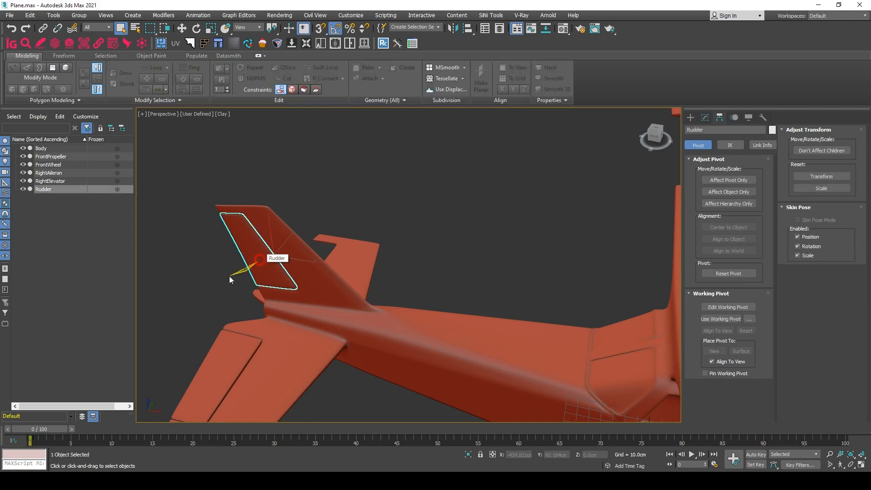
pyautogui.scroll(-5, 270, 301)
pyautogui.moveTo(269, 307); pyautogui.dragTo(270, 286, button='middle')
pyautogui.click(269, 286)
pyautogui.scroll(-4, 436, 273)
pyautogui.keyDown('alt'); pyautogui.moveTo(453, 272); pyautogui.dragTo(426, 272, button='middle'); pyautogui.keyUp('alt')
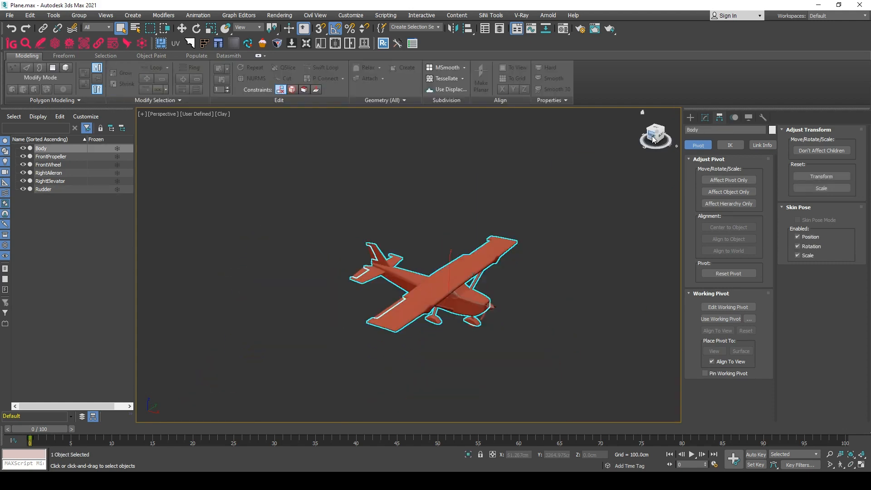
# Examine the body's alignment with the world axes from the side and from above, toggling edged faces.
pyautogui.click(654, 137)
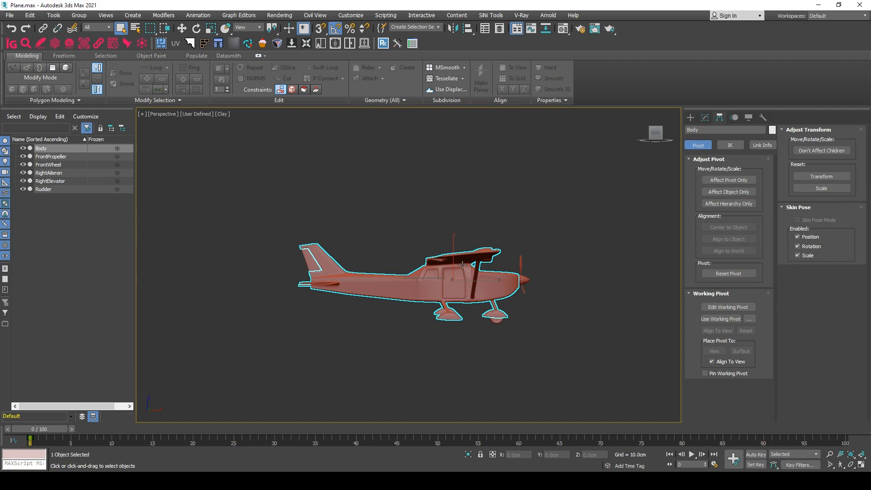
pyautogui.press('t')
pyautogui.scroll(-5, 474, 291)
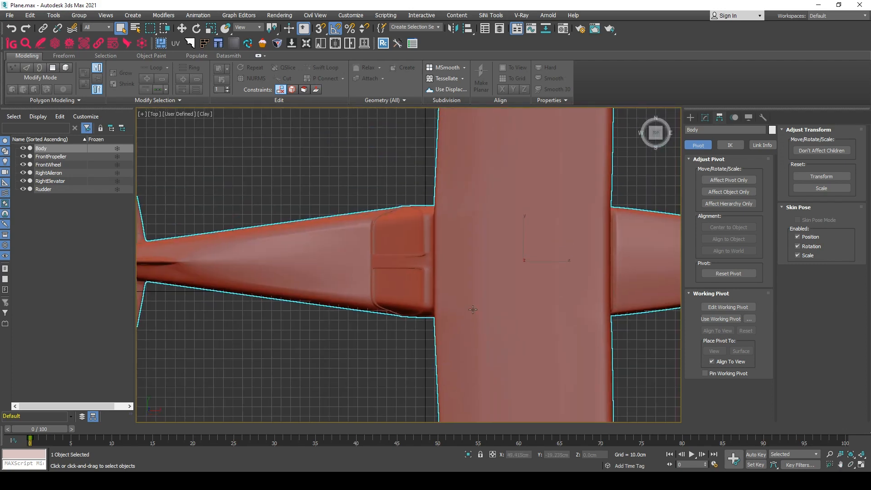
pyautogui.press('F4')
pyautogui.scroll(5, 502, 282)
pyautogui.scroll(3, 529, 244)
pyautogui.scroll(-5, 540, 241)
pyautogui.press('p')
pyautogui.press('F4')
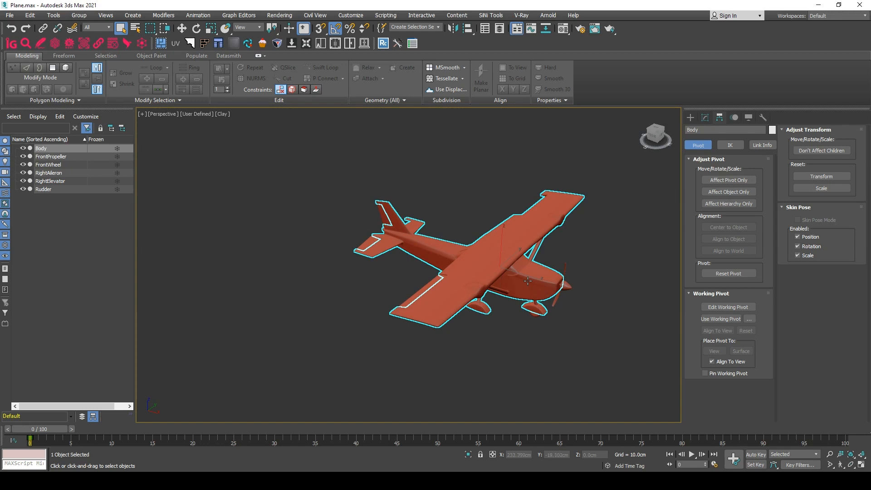
# Check the body's pivot with the Move tool and clear the selection.
pyautogui.moveTo(518, 281); pyautogui.dragTo(508, 278, button='middle')
pyautogui.press('w')
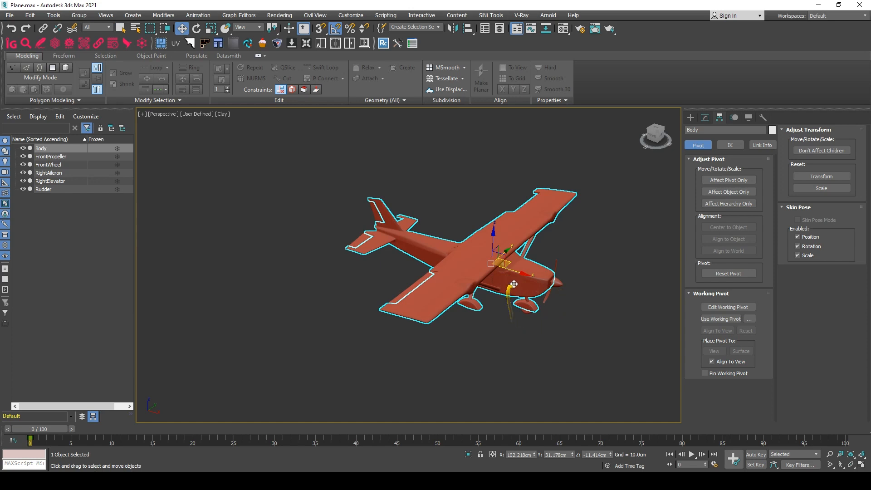
pyautogui.scroll(5, 575, 291)
pyautogui.click(567, 291)
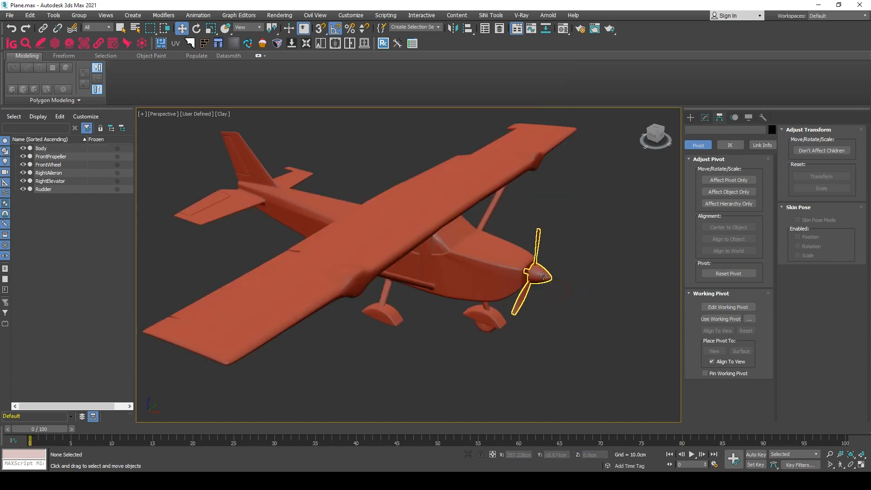
# Isolate the front propeller, check its rotation axis from the right view, and end the isolation.
pyautogui.click(543, 275)
pyautogui.press('e')
pyautogui.press('w')
pyautogui.press('e')
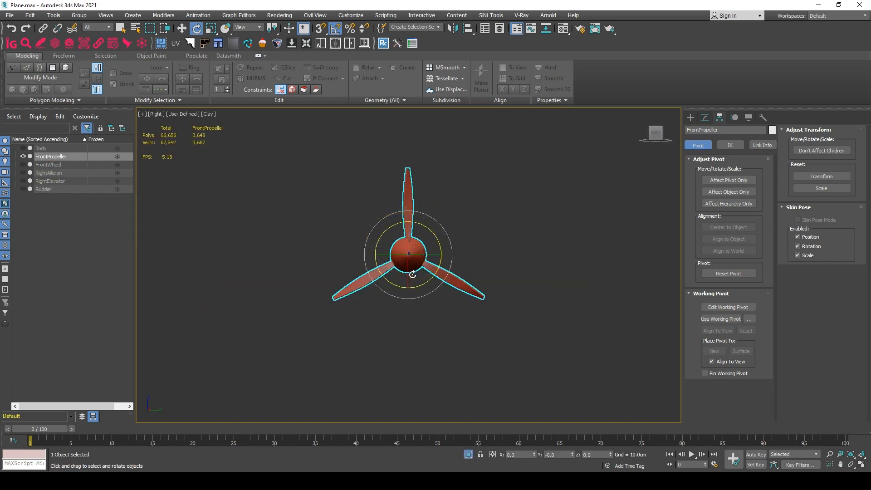
pyautogui.moveTo(424, 232); pyautogui.dragTo(641, 266)
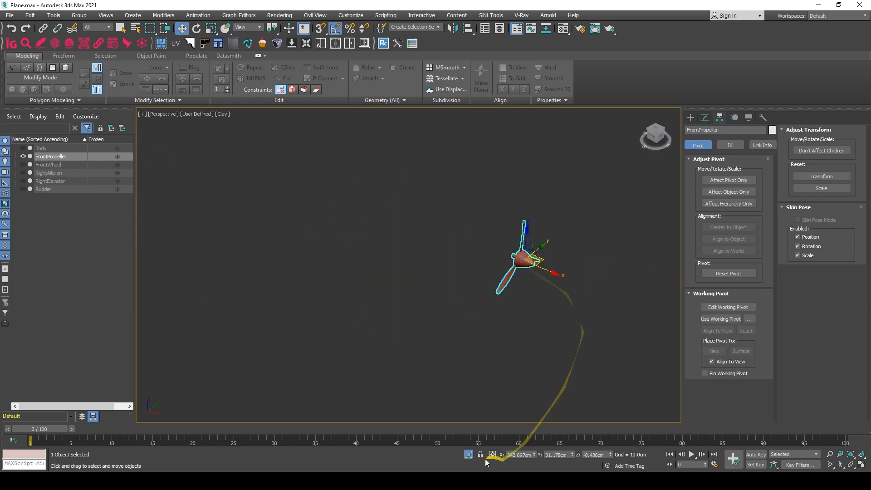
pyautogui.click(468, 454)
pyautogui.scroll(5, 500, 291)
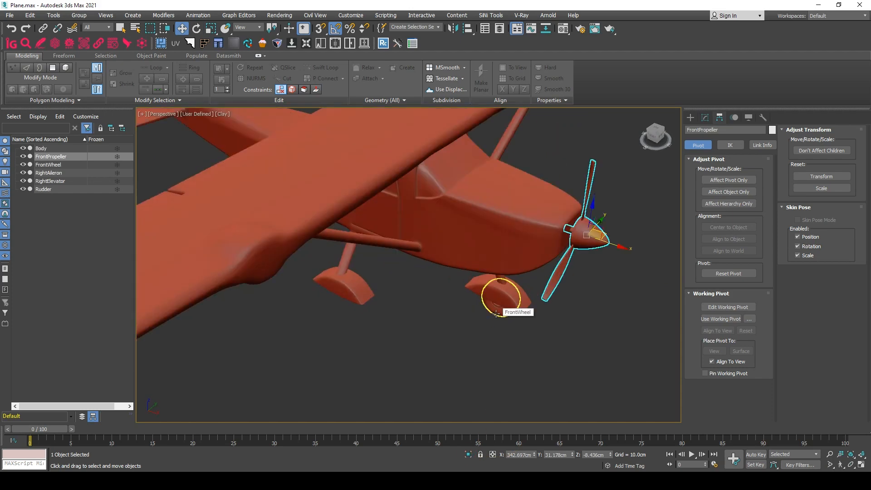
# Move the front wheel out from its fairing to an open spot beside the plane.
pyautogui.click(496, 313)
pyautogui.scroll(-5, 499, 314)
pyautogui.moveTo(505, 328); pyautogui.dragTo(504, 317, button='middle')
pyautogui.moveTo(519, 290); pyautogui.dragTo(482, 320)
# Rotate the detached front wheel about a quarter turn around the vertical axis.
pyautogui.press('e')
pyautogui.scroll(2, 485, 358)
pyautogui.press('w')
pyautogui.press('e')
pyautogui.scroll(4, 497, 319)
pyautogui.keyDown('alt'); pyautogui.moveTo(488, 317); pyautogui.dragTo(474, 281, button='middle'); pyautogui.keyUp('alt')
pyautogui.moveTo(470, 259); pyautogui.dragTo(408, 262)
# Move the right aileron out past the wingtip, to about X 41, Y -760, Z 68 cm.
pyautogui.scroll(-5, 443, 267)
pyautogui.keyDown('alt'); pyautogui.moveTo(456, 274); pyautogui.dragTo(491, 289, button='middle'); pyautogui.keyUp('alt')
pyautogui.click(420, 233)
pyautogui.press('w')
pyautogui.scroll(-3, 435, 260)
pyautogui.moveTo(437, 234); pyautogui.dragTo(375, 325)
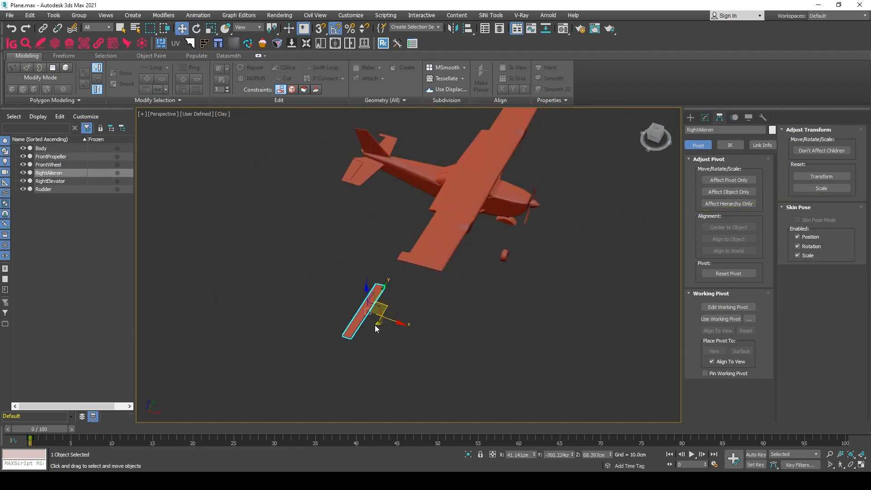
# Rotate the right aileron 90 degrees about Z and check its alignment from above.
pyautogui.scroll(3, 373, 325)
pyautogui.press('e')
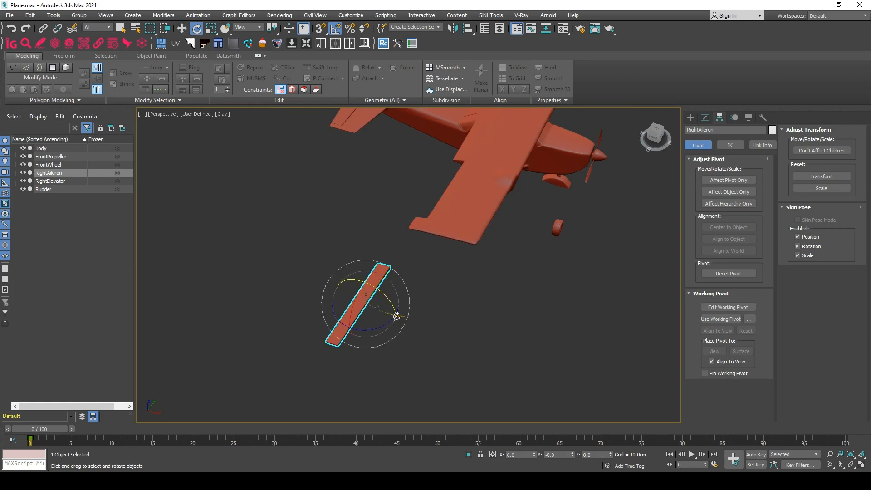
pyautogui.moveTo(372, 329); pyautogui.dragTo(402, 320)
pyautogui.press('w')
pyautogui.press('t')
pyautogui.press('z')
pyautogui.scroll(-2, 420, 301)
pyautogui.scroll(2, 423, 264)
pyautogui.scroll(-3, 461, 287)
pyautogui.keyDown('alt'); pyautogui.moveTo(460, 287); pyautogui.dragTo(406, 255, button='middle'); pyautogui.keyUp('alt')
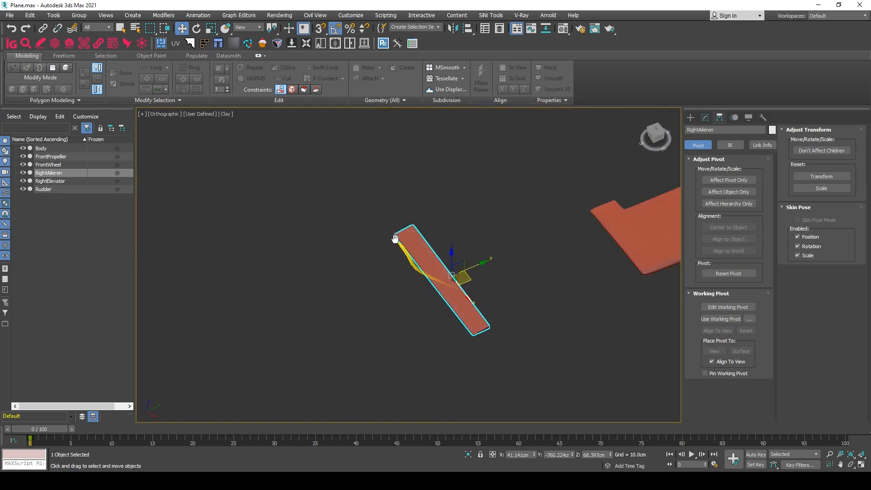
# Try to rotate the right aileron about the Y axis.
pyautogui.click(656, 136)
pyautogui.keyDown('alt'); pyautogui.moveTo(469, 287); pyautogui.dragTo(484, 307, button='middle'); pyautogui.keyUp('alt')
pyautogui.press('e')
pyautogui.moveTo(490, 306); pyautogui.dragTo(491, 269)
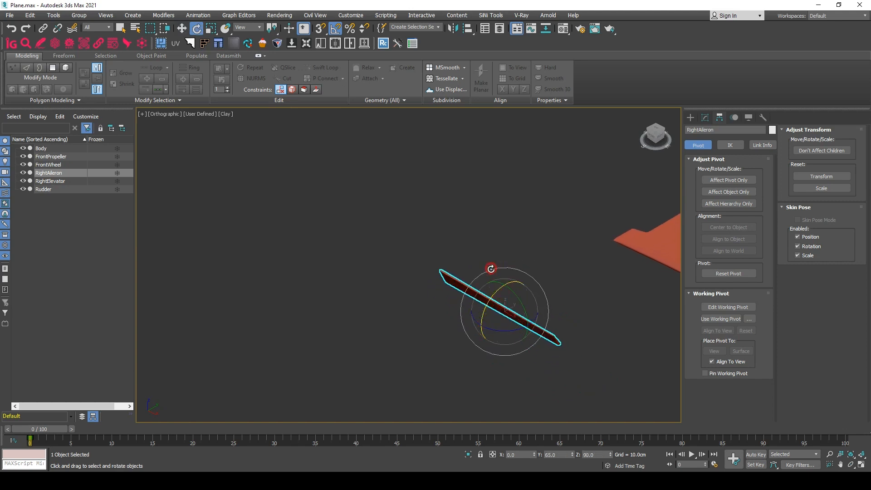
pyautogui.rightClick(491, 269)
pyautogui.scroll(-4, 525, 282)
pyautogui.keyDown('alt'); pyautogui.moveTo(531, 290); pyautogui.dragTo(506, 316, button='middle'); pyautogui.keyUp('alt')
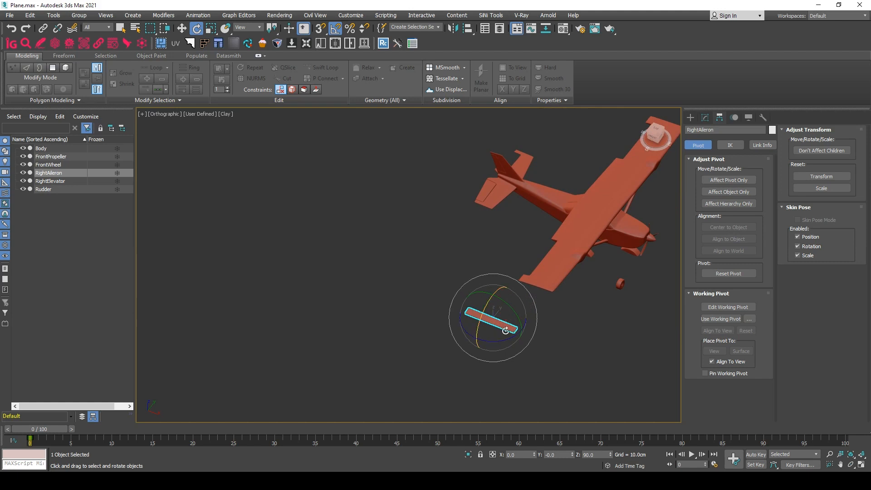
# Move the right elevator off the tail, to about X -570, Y -617, Z -20 cm.
pyautogui.click(484, 192)
pyautogui.press('w')
pyautogui.moveTo(500, 193); pyautogui.dragTo(559, 317)
# Rotate the right elevator to 89.28 degrees about Z so its straight edge lies along X in the top view.
pyautogui.press('e')
pyautogui.press('t')
pyautogui.press('z')
pyautogui.scroll(-3, 443, 257)
pyautogui.press('a')
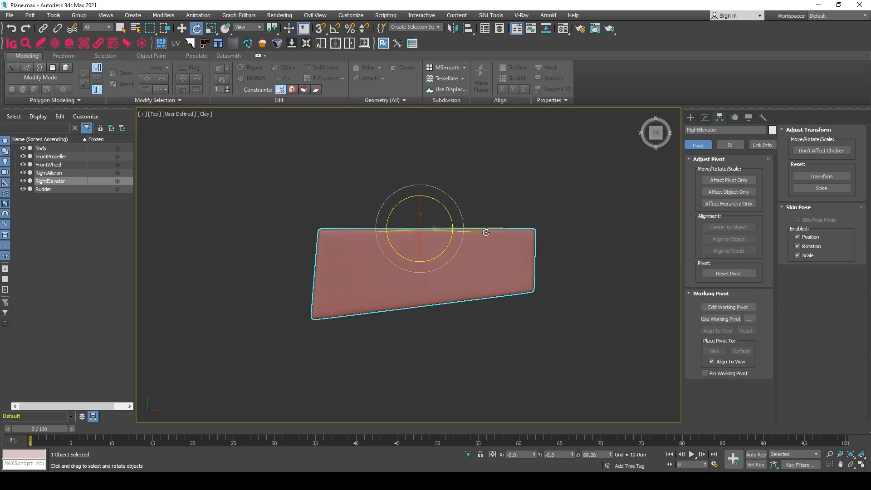
# Tilt the right elevator slightly about X, to -1.5 degrees, to level it.
pyautogui.press('p')
pyautogui.scroll(-3, 390, 173)
pyautogui.click(655, 137)
pyautogui.press('7')
pyautogui.press('z')
pyautogui.moveTo(435, 227); pyautogui.dragTo(435, 236)
pyautogui.keyDown('alt'); pyautogui.moveTo(435, 236); pyautogui.dragTo(497, 287, button='middle'); pyautogui.keyUp('alt')
pyautogui.scroll(-5, 497, 287)
pyautogui.moveTo(497, 287); pyautogui.dragTo(436, 262, button='middle')
pyautogui.press('w')
pyautogui.press('e')
pyautogui.moveTo(415, 262); pyautogui.dragTo(407, 276)
pyautogui.scroll(-5, 454, 260)
pyautogui.moveTo(454, 260); pyautogui.dragTo(395, 273, button='middle')
pyautogui.scroll(5, 452, 200)
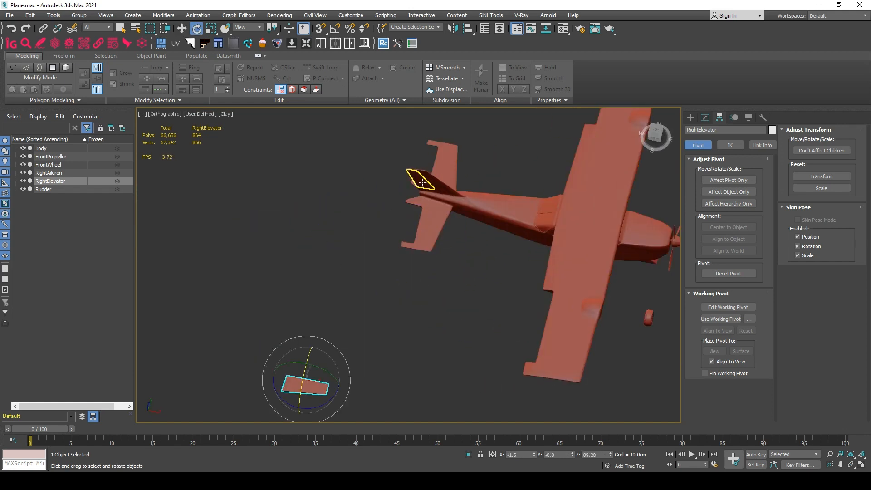
# Move the rudder off the tail fin to an open spot behind the plane.
pyautogui.click(416, 182)
pyautogui.press('w')
pyautogui.moveTo(419, 185); pyautogui.dragTo(320, 241)
# Lay the rudder flat at -90 degrees about X and turn it to about 57.57 degrees about Z.
pyautogui.press('e')
pyautogui.press('a')
pyautogui.scroll(-3, 320, 244)
pyautogui.hotkey('alt', 'q')
pyautogui.keyDown('alt'); pyautogui.moveTo(578, 263); pyautogui.dragTo(517, 266, button='middle'); pyautogui.keyUp('alt')
pyautogui.press('t')
pyautogui.moveTo(499, 293); pyautogui.dragTo(494, 287)
pyautogui.press('a')
pyautogui.keyDown('alt'); pyautogui.moveTo(493, 287); pyautogui.dragTo(486, 346, button='middle'); pyautogui.keyUp('alt')
pyautogui.hotkey('alt', 'q')
pyautogui.scroll(5, 486, 343)
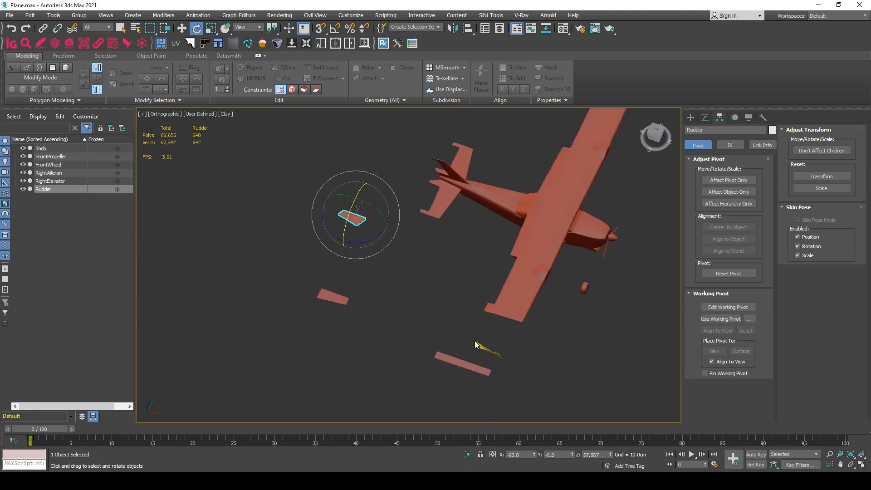
# Check the pivots and axis orientation of the detached right aileron and right elevator with the Move tool.
pyautogui.click(472, 366)
pyautogui.press('w')
pyautogui.scroll(4, 469, 363)
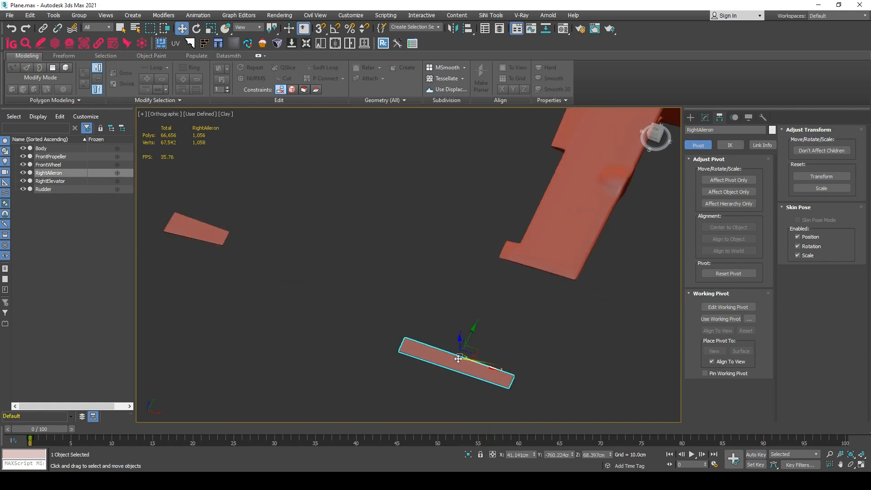
pyautogui.scroll(-5, 559, 164)
pyautogui.click(390, 254)
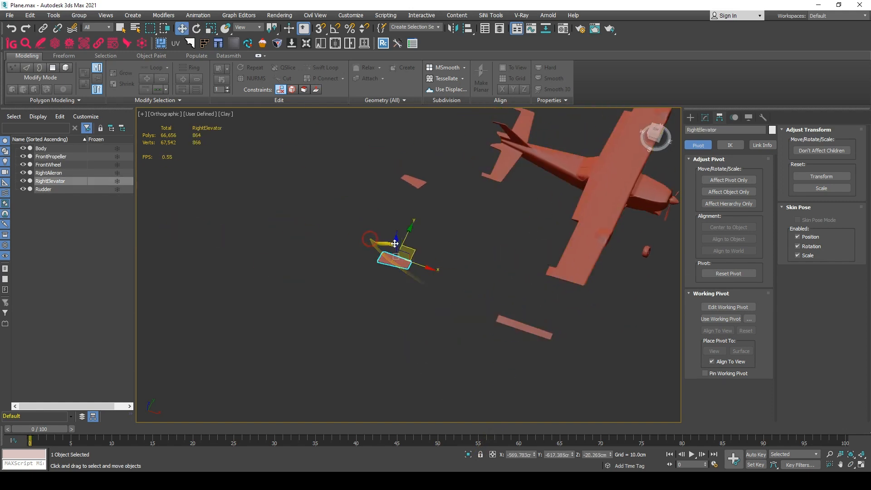
pyautogui.scroll(2, 425, 258)
pyautogui.scroll(-2, 430, 302)
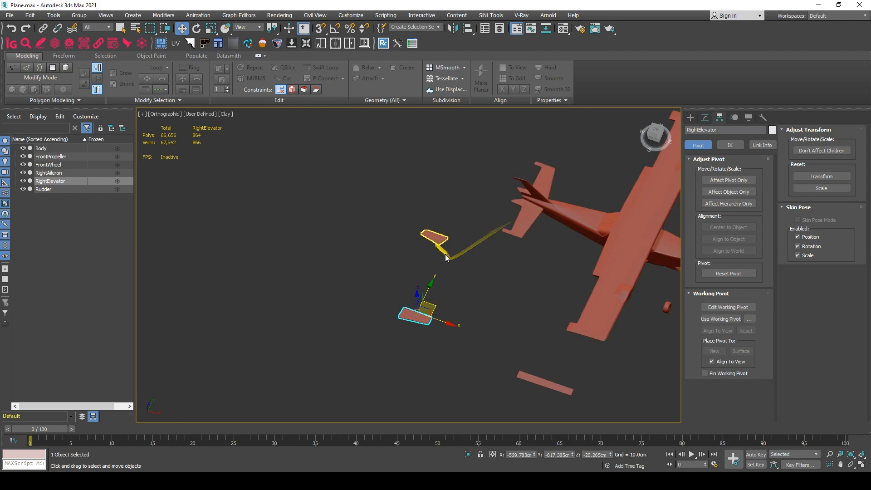
# Select all six airplane parts and set their X, Y and Z positions to 0, gathering them at the world origin.
pyautogui.click(434, 237)
pyautogui.scroll(-3, 523, 227)
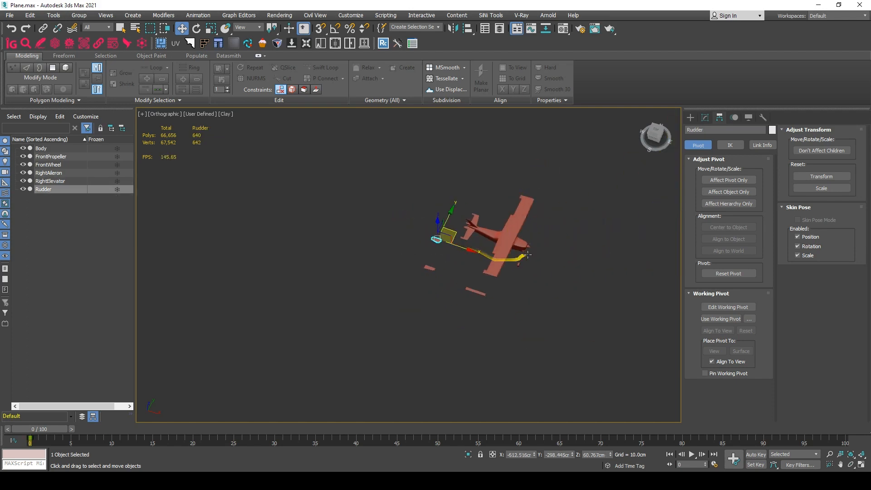
pyautogui.scroll(2, 545, 243)
pyautogui.moveTo(278, 144); pyautogui.dragTo(579, 360)
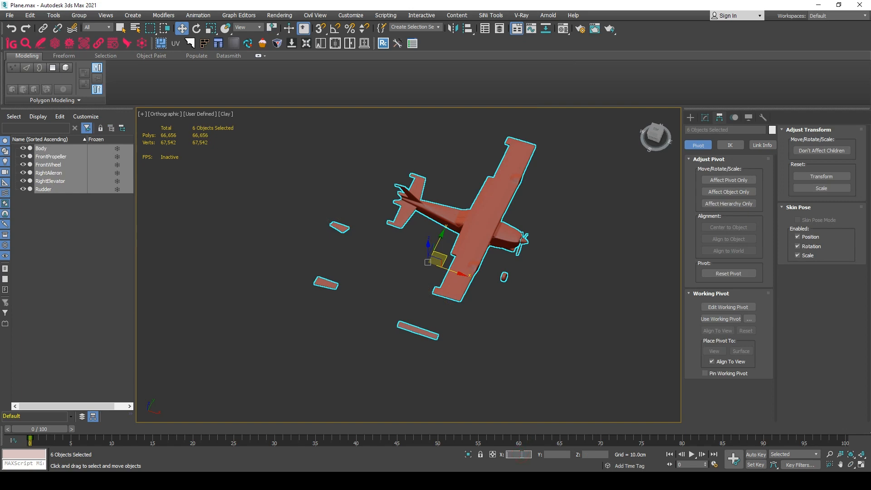
pyautogui.press('Return')
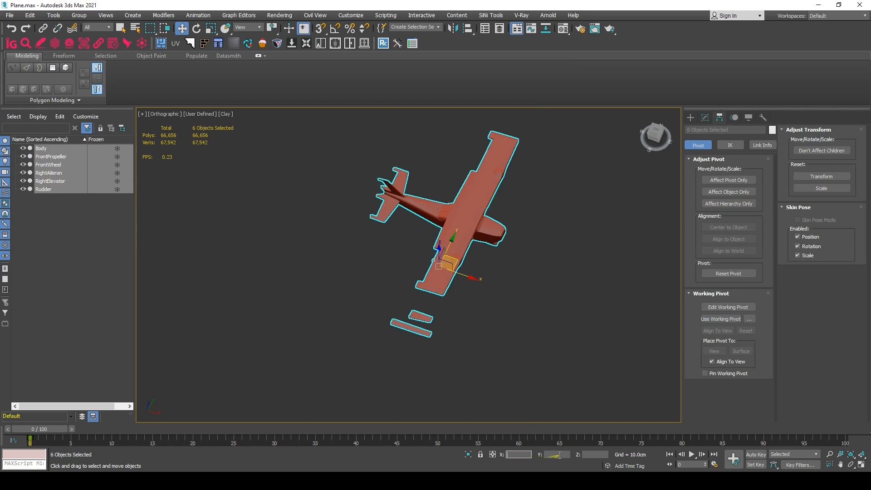
pyautogui.write('0')
pyautogui.press('Return')
pyautogui.click(593, 456)
pyautogui.write('0')
pyautogui.press('Return')
pyautogui.moveTo(560, 328); pyautogui.dragTo(342, 128)
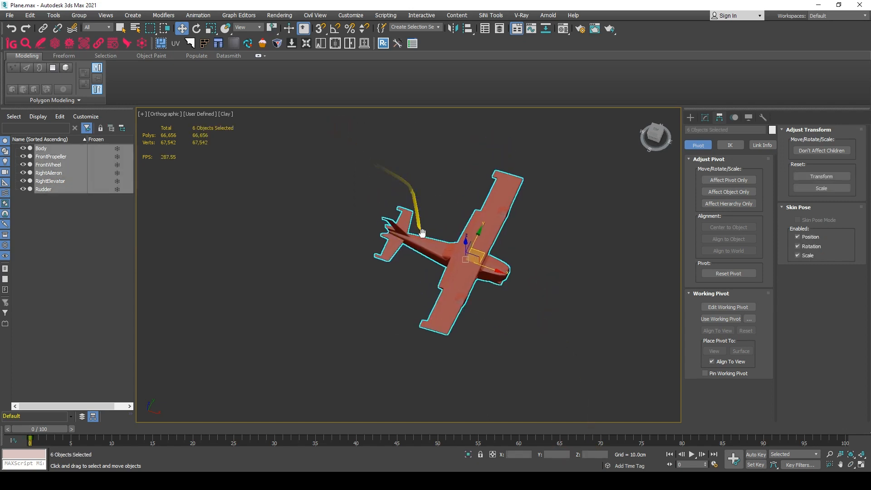
# Export the six selected parts to the Desktop as an FBX file named SM.
pyautogui.click(10, 15)
pyautogui.moveTo(107, 151)
pyautogui.click(131, 159)
pyautogui.click(26, 97)
pyautogui.click(116, 195)
pyautogui.write('SM')
pyautogui.press('Return')
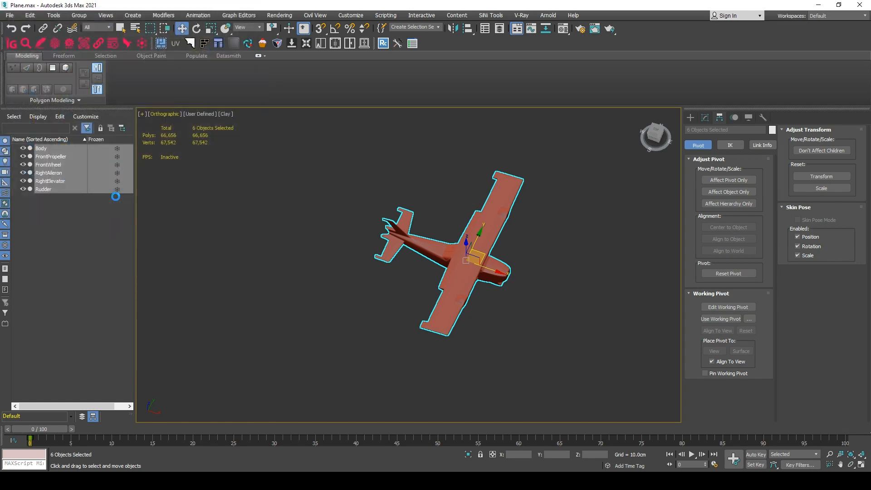
pyautogui.click(482, 305)
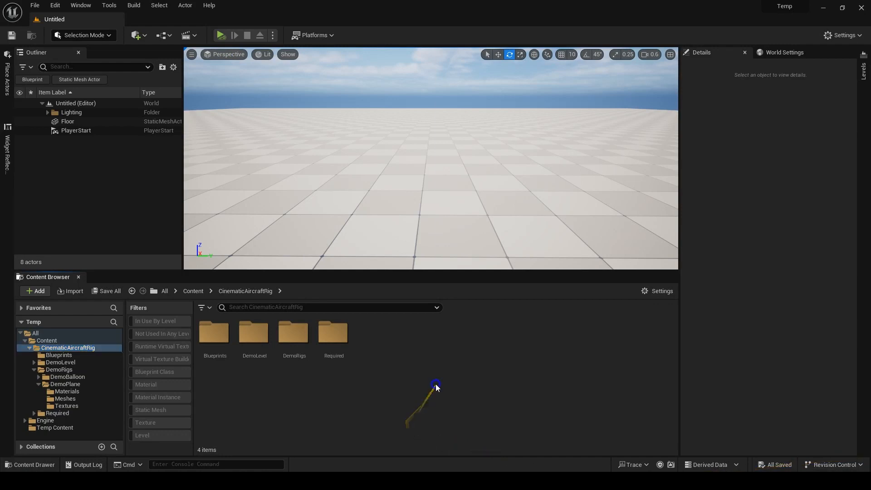
# Switch to Unreal Engine and create a folder named MYPlane inside CinematicAircraftRig, opening it for the new assets.
pyautogui.rightClick(435, 385)
pyautogui.click(486, 88)
pyautogui.write('M')
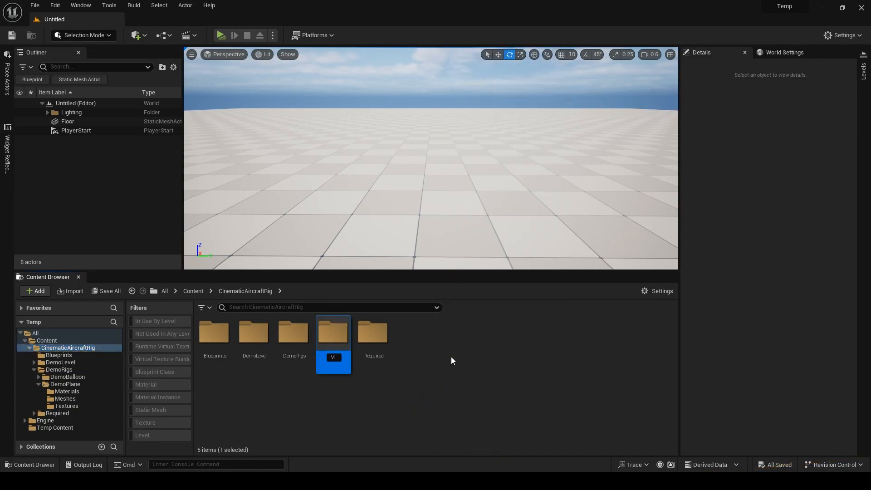
pyautogui.write('YFlane')
pyautogui.press('Return')
pyautogui.press('Return')
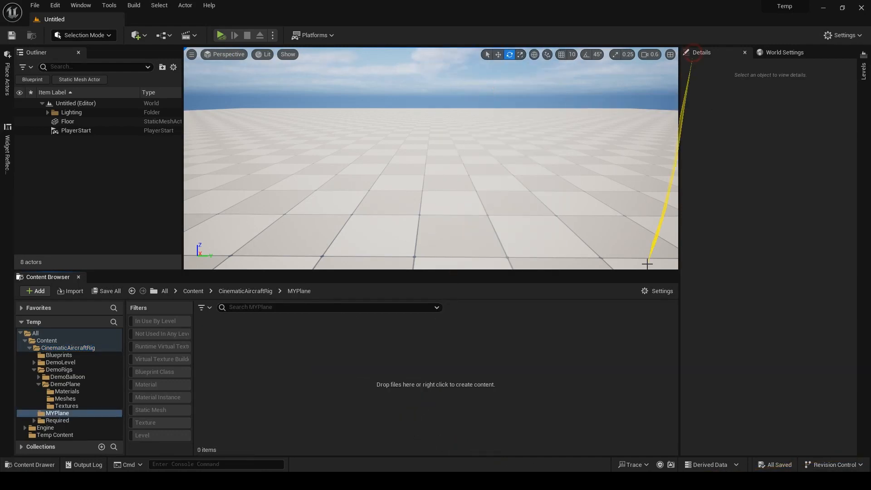
# Start importing SM.fbx into the MYPlane folder and turn off Skeletal Mesh in the import options.
pyautogui.rightClick(467, 361)
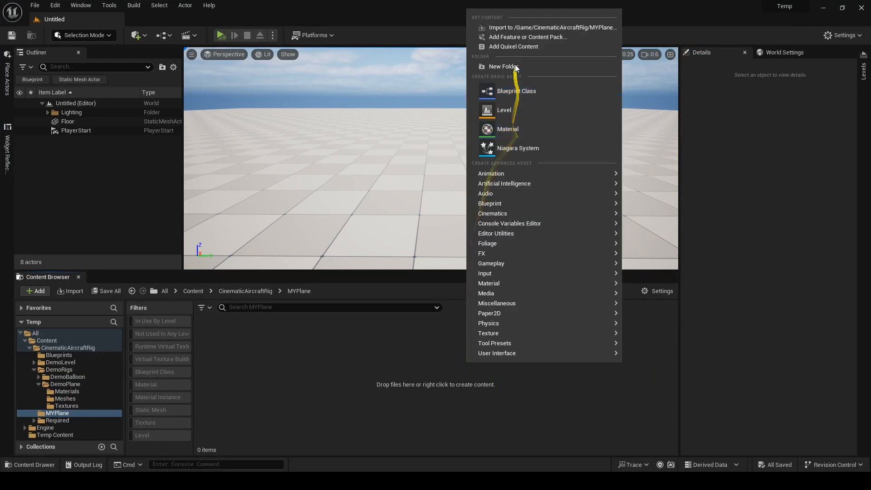
pyautogui.click(519, 29)
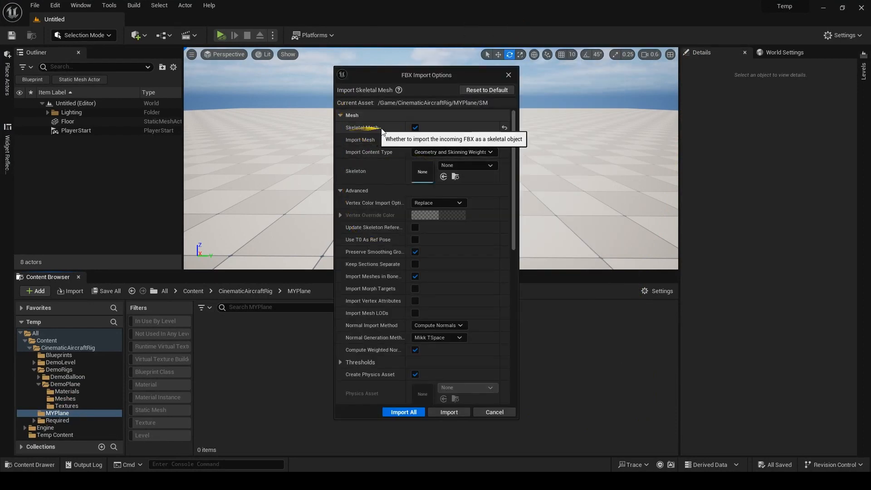
pyautogui.click(416, 127)
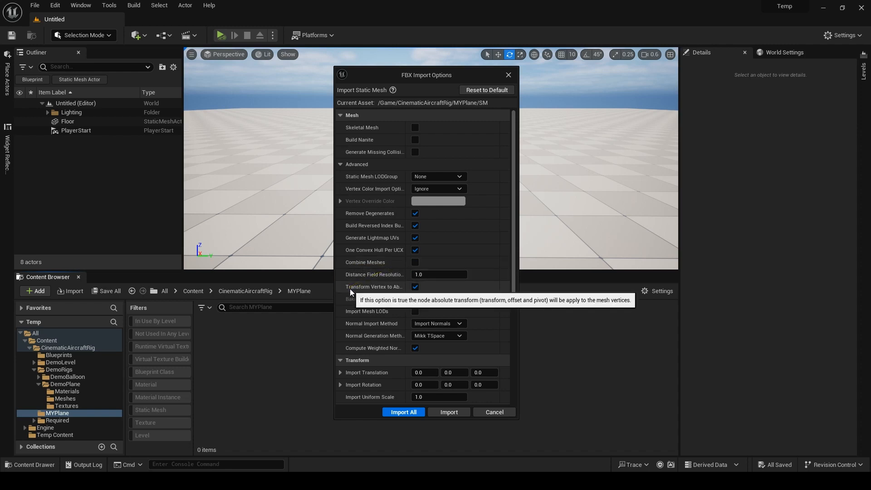
pyautogui.moveTo(404, 291)
pyautogui.mouseDown()
pyautogui.moveTo(372, 290)
pyautogui.moveTo(416, 293)
pyautogui.mouseUp()
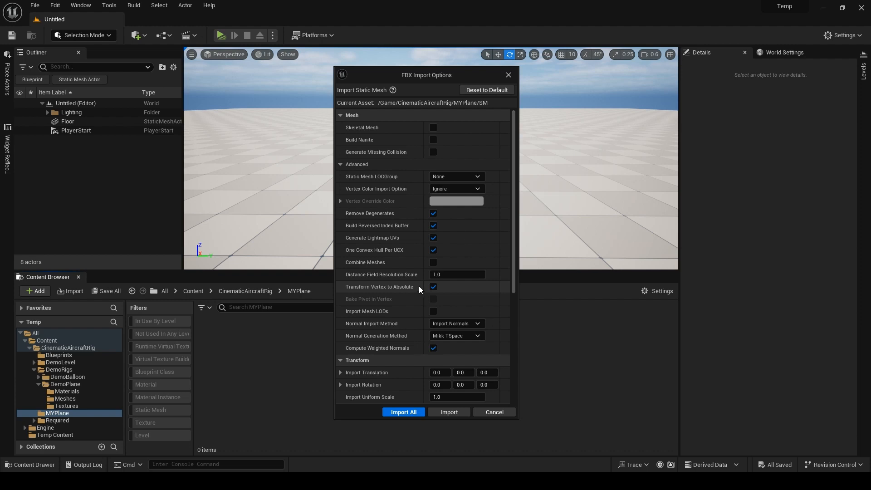
# Review the remaining import options, keep the material search location at All Assets, and import the static meshes.
pyautogui.scroll(-5, 419, 286)
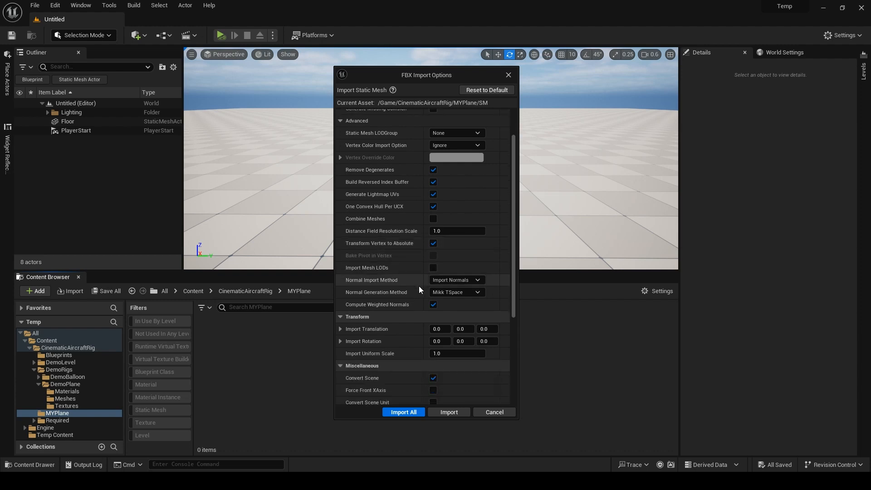
pyautogui.scroll(-3, 419, 286)
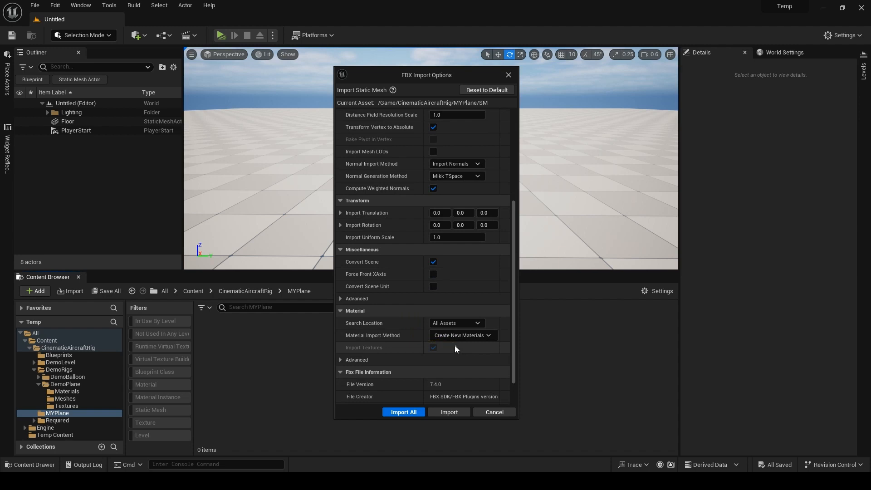
pyautogui.click(471, 323)
pyautogui.click(470, 323)
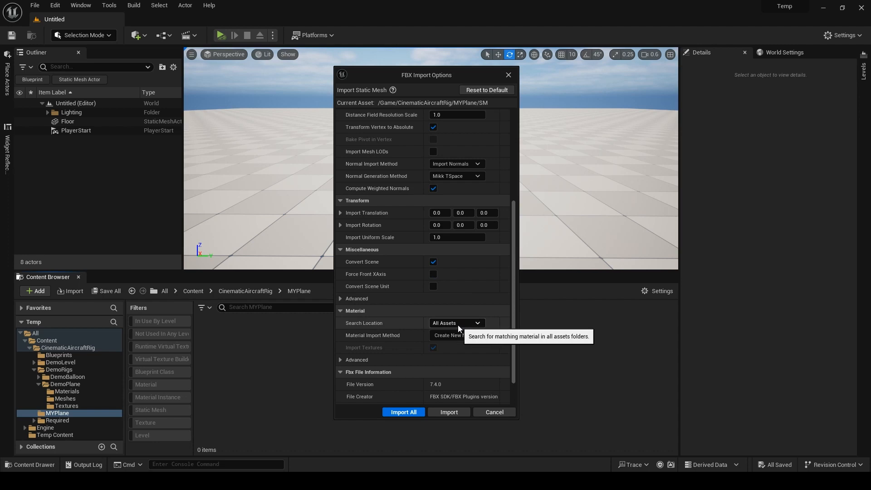
pyautogui.click(453, 411)
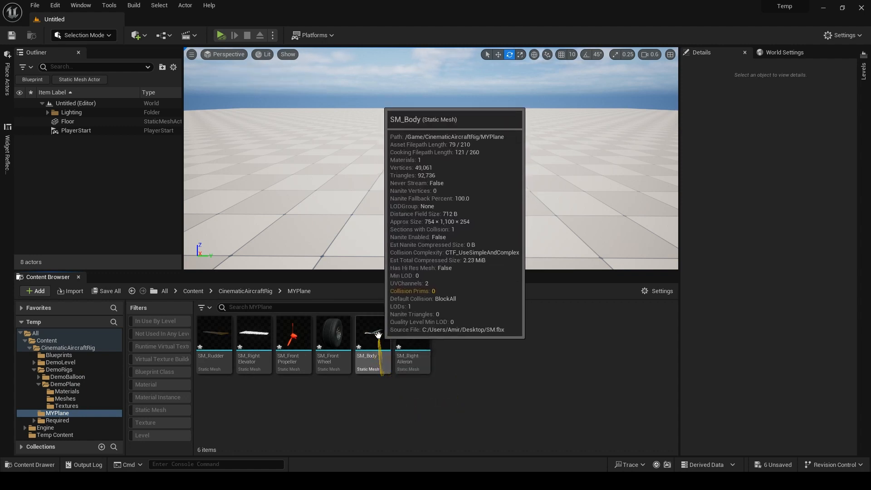
# Place SM_Body in the level, raise it to about 161.5 in Z and move it back to about -1119 in X.
pyautogui.moveTo(377, 367); pyautogui.dragTo(404, 148)
pyautogui.moveTo(403, 150); pyautogui.dragTo(362, 216, button='right')
pyautogui.press('w')
pyautogui.scroll(2, 361, 213)
pyautogui.moveTo(414, 171); pyautogui.dragTo(415, 138)
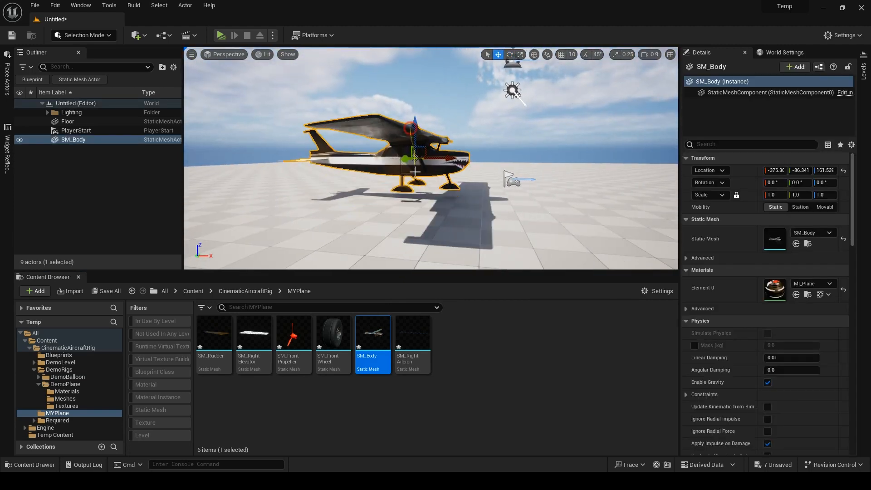
pyautogui.moveTo(408, 147); pyautogui.dragTo(365, 179, button='right')
pyautogui.moveTo(497, 167); pyautogui.dragTo(504, 186, button='right')
pyautogui.moveTo(511, 172); pyautogui.dragTo(405, 168)
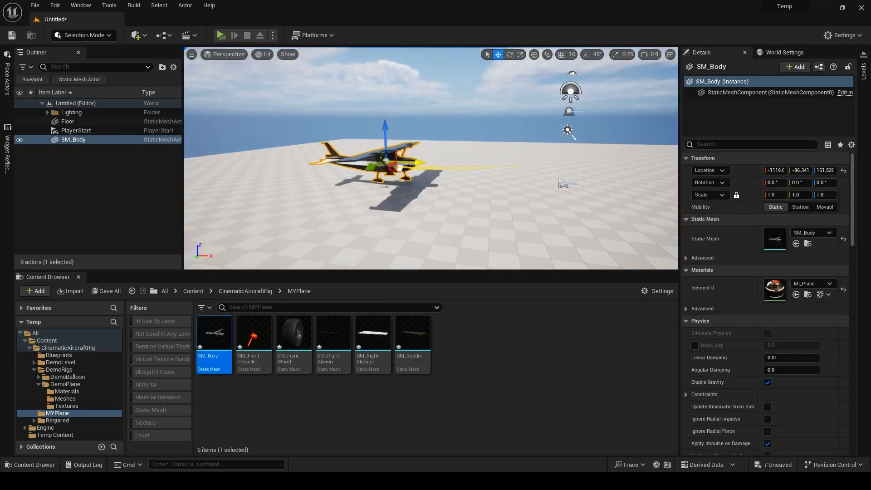
# Place SM_FrontPropeller and SM_FrontWheel in the level beside the body and rotate them to test their pivots.
pyautogui.moveTo(402, 168); pyautogui.dragTo(398, 167, button='right')
pyautogui.moveTo(331, 233); pyautogui.dragTo(336, 241, button='right')
pyautogui.moveTo(254, 338); pyautogui.dragTo(408, 213)
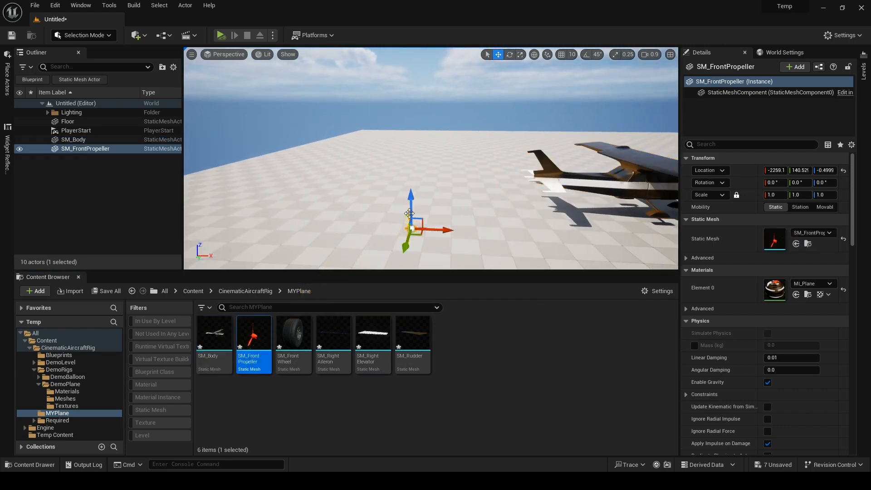
pyautogui.moveTo(399, 225); pyautogui.dragTo(420, 231, button='right')
pyautogui.press('e')
pyautogui.moveTo(429, 136); pyautogui.dragTo(330, 204)
pyautogui.moveTo(331, 204); pyautogui.dragTo(295, 164, button='right')
pyautogui.moveTo(313, 144); pyautogui.dragTo(109, 152)
# Place SM_RightAileron and SM_RightElevator in the level and rotate the elevator to test its pivot.
pyautogui.moveTo(311, 181); pyautogui.dragTo(335, 201, button='right')
pyautogui.moveTo(333, 336); pyautogui.dragTo(345, 186)
pyautogui.moveTo(373, 338); pyautogui.dragTo(275, 195)
pyautogui.moveTo(223, 217); pyautogui.dragTo(211, 247)
# Place SM_Rudder in the level, rotate it to about 6.5 degrees about X, and enlarge the viewport.
pyautogui.moveTo(361, 214); pyautogui.dragTo(358, 217, button='right')
pyautogui.press('w')
pyautogui.moveTo(405, 341); pyautogui.dragTo(345, 200)
pyautogui.press('e')
pyautogui.moveTo(485, 284); pyautogui.dragTo(485, 337)
pyautogui.click(447, 397)
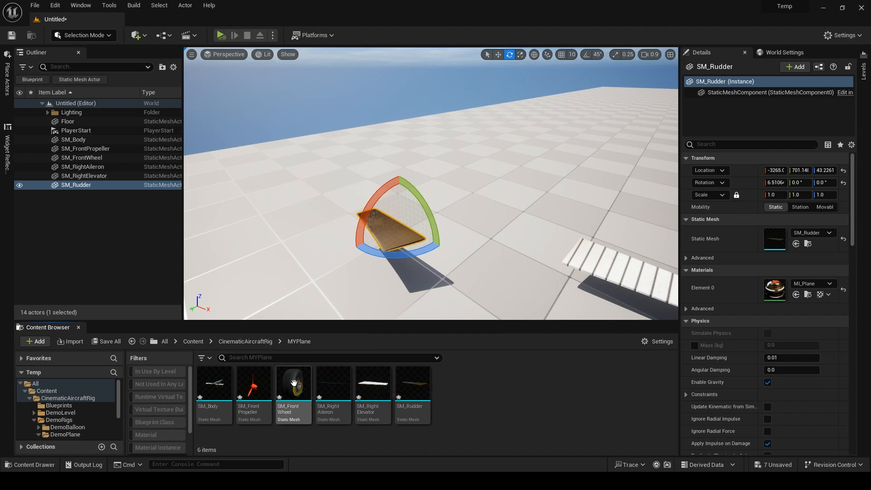
pyautogui.moveTo(293, 385)
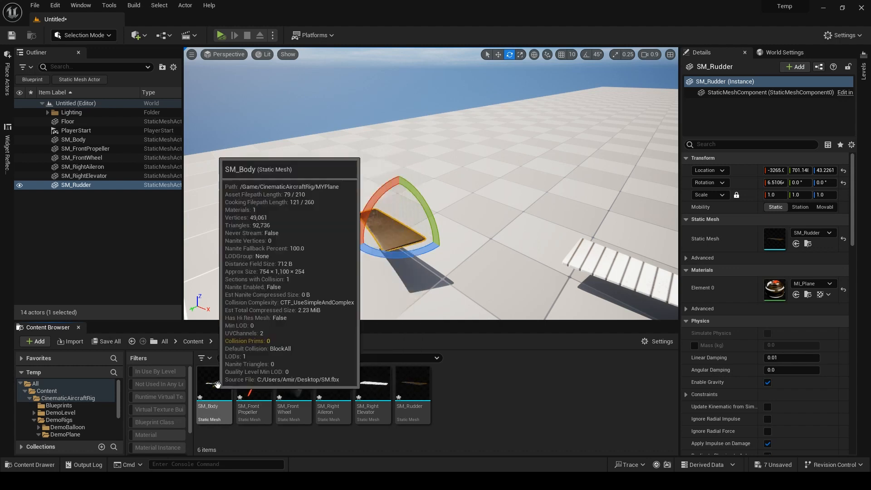
pyautogui.moveTo(206, 383); pyautogui.dragTo(565, 408)
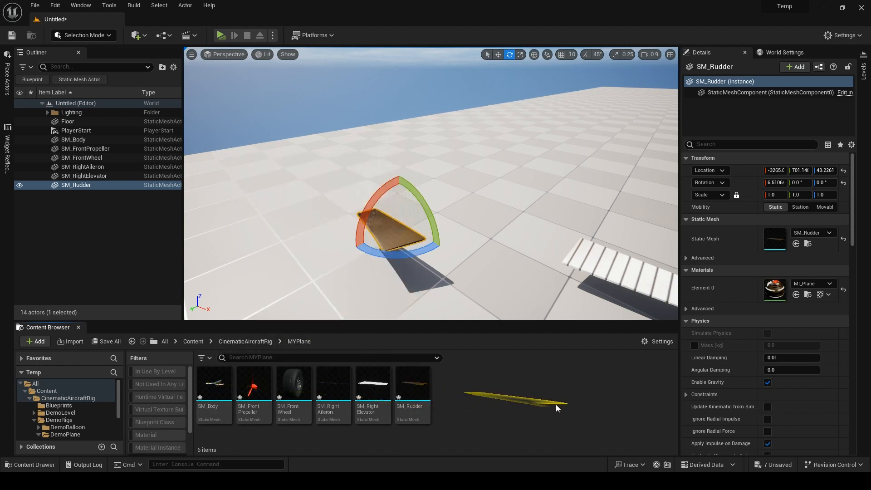